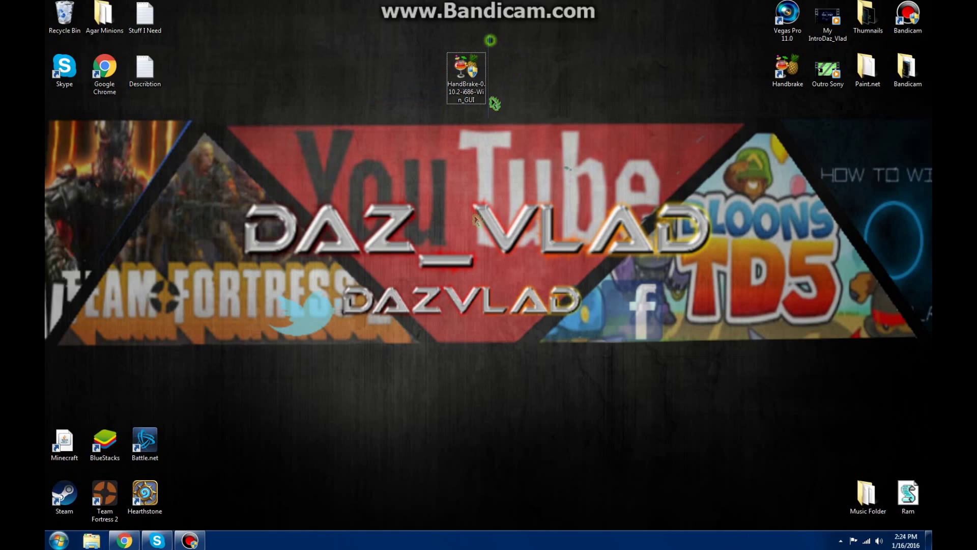
Select and deselect the HandBrake installer icon repeatedly on the desktop before launching Vegas Pro 11.
click(466, 77)
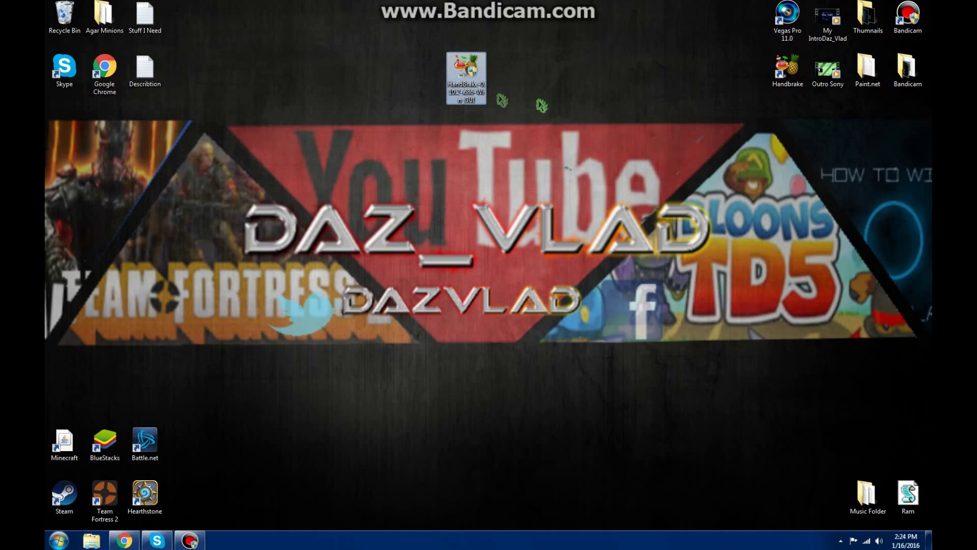
click(668, 66)
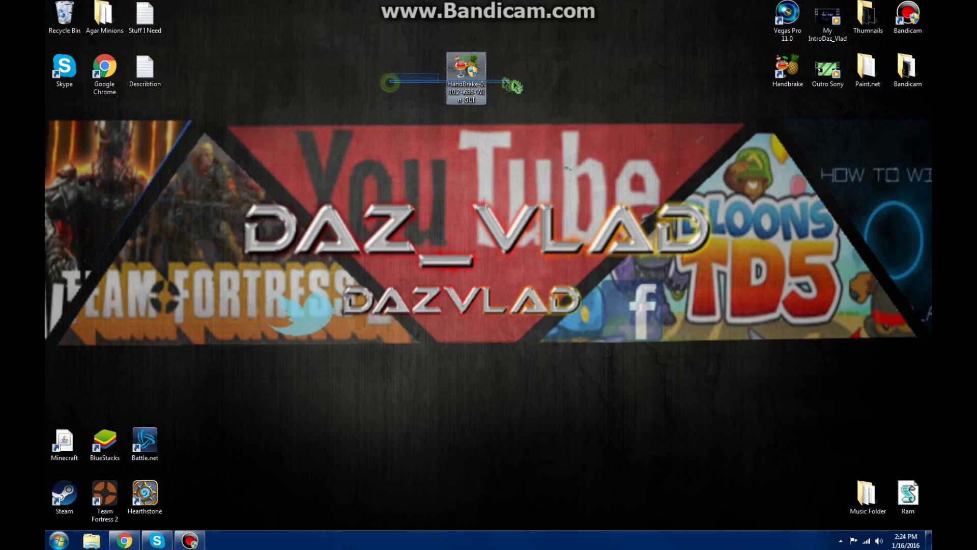
drag(521, 53, 417, 118)
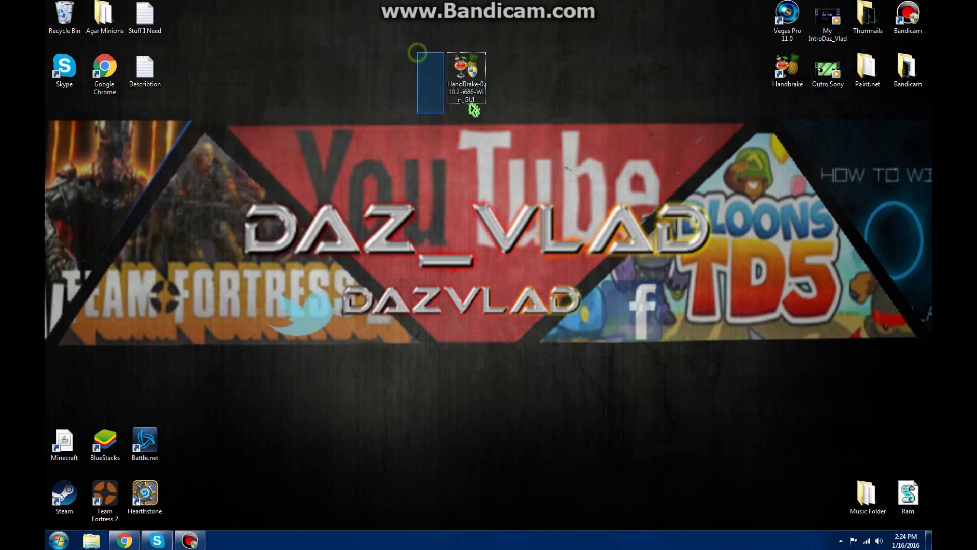
drag(418, 49, 509, 104)
mouse_move(431, 51)
mouse_down()
mouse_move(509, 92)
mouse_move(450, 103)
mouse_up()
click(519, 84)
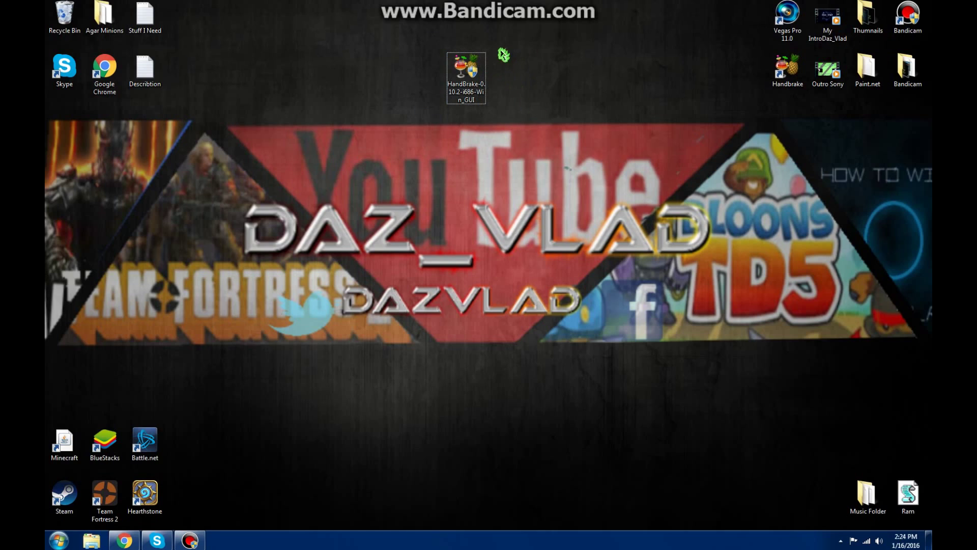
drag(487, 47, 458, 192)
click(484, 189)
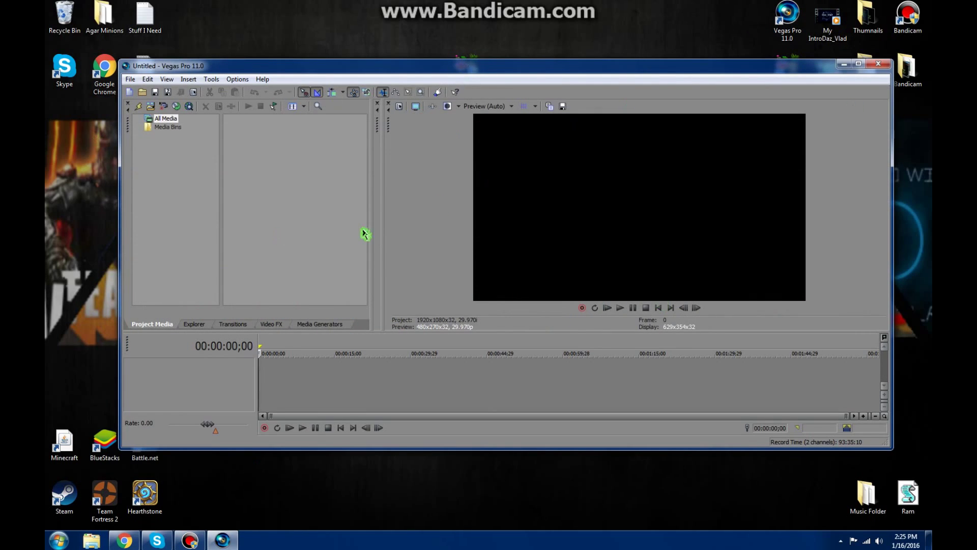
Arrange the Bandicam folder beside Vegas and drop the first Bandicam recording onto the timeline.
click(919, 68)
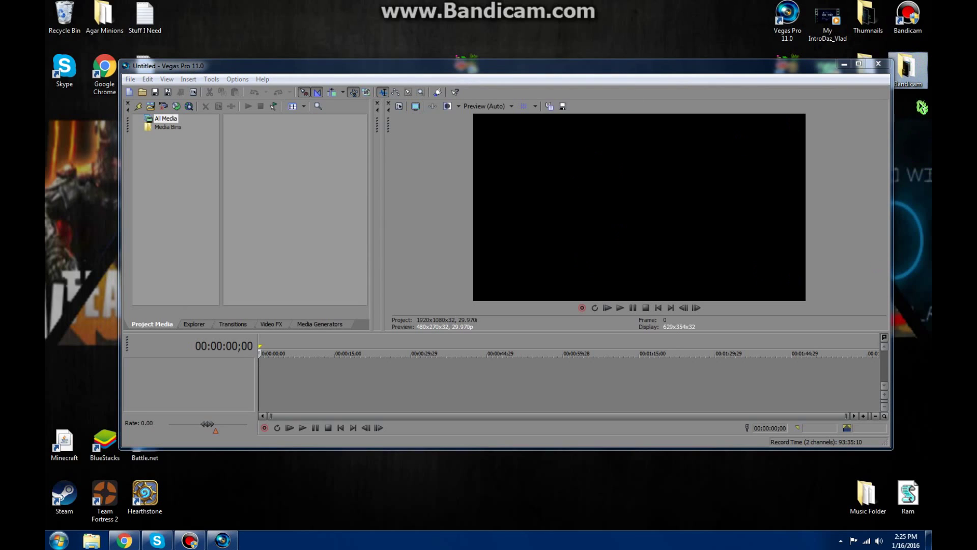
double_click(906, 68)
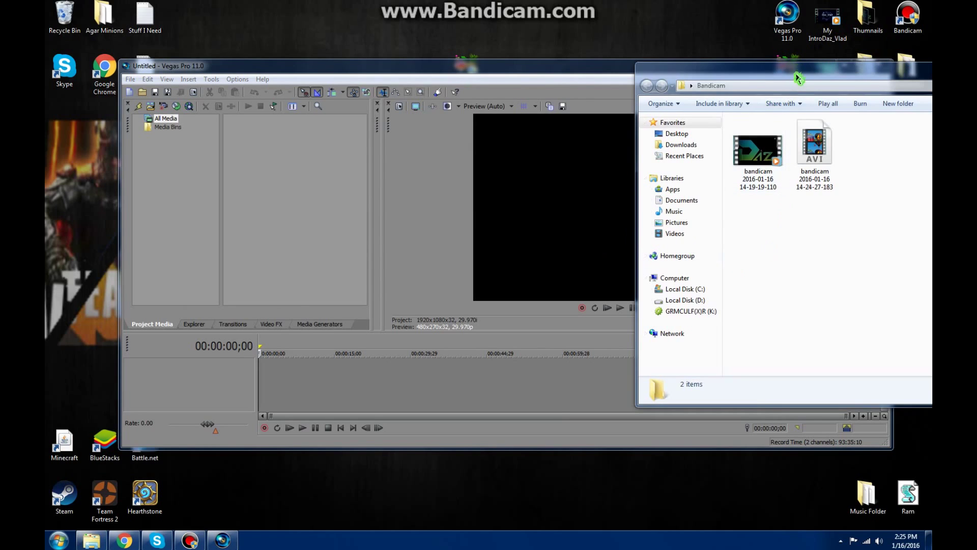
drag(796, 77, 931, 102)
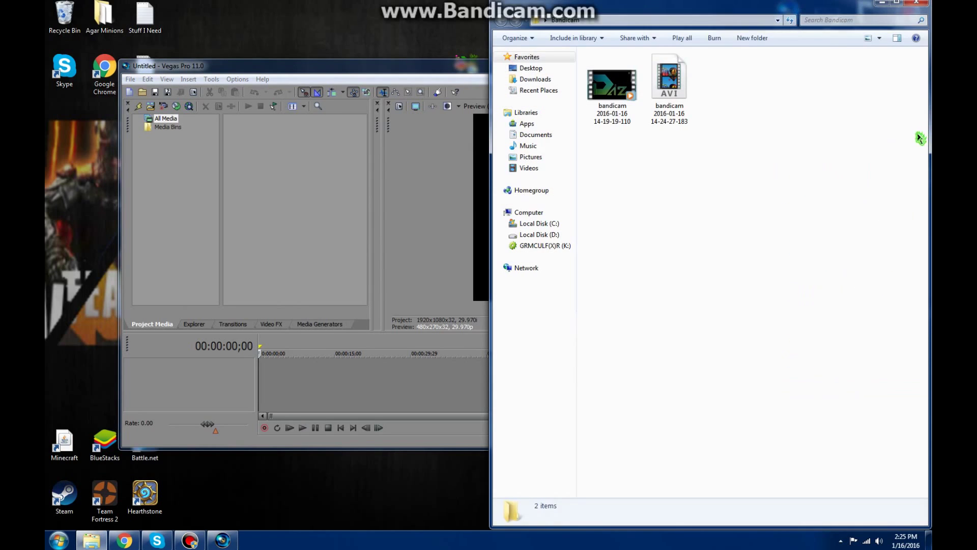
drag(435, 69, 46, 76)
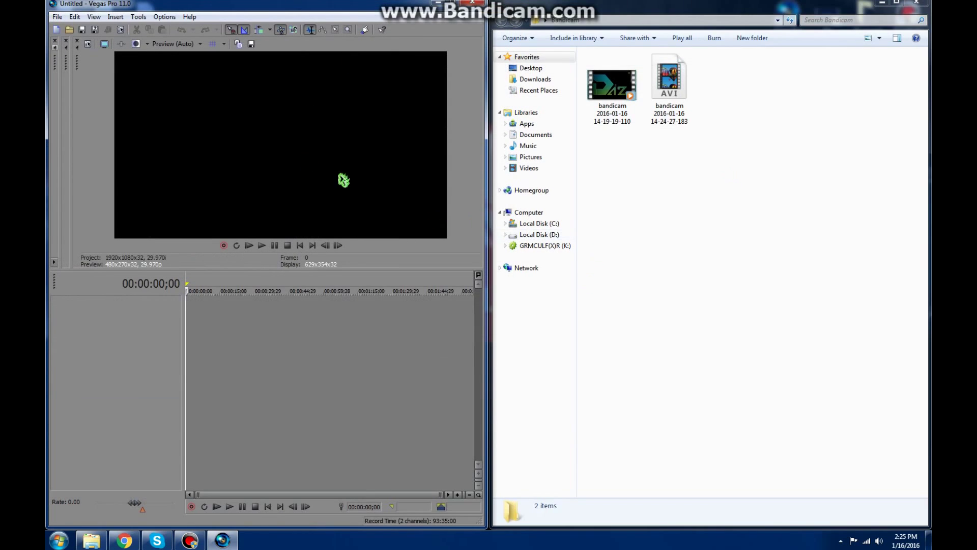
mouse_move(614, 88)
mouse_down()
mouse_move(343, 333)
mouse_move(229, 358)
mouse_up()
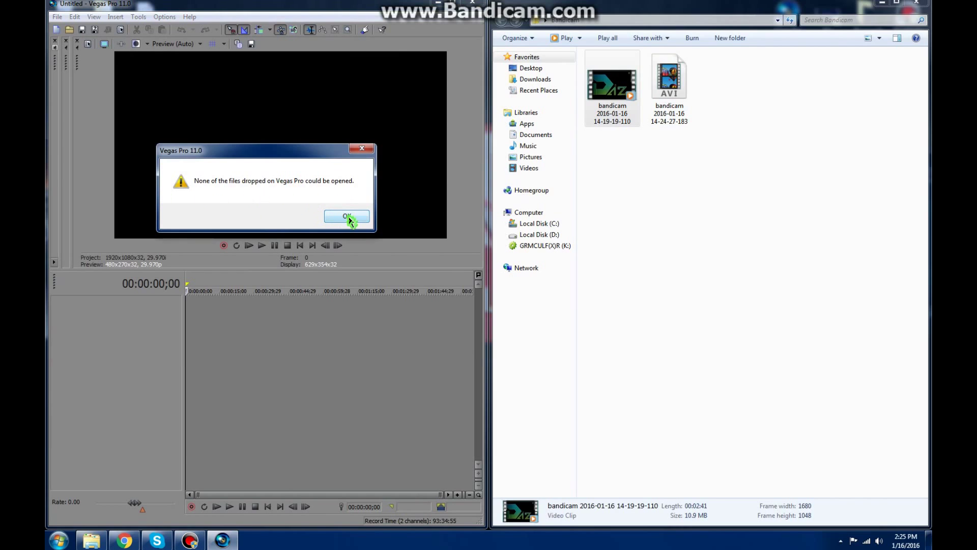
Dismiss the 'file could not be opened' error, close the folder and minimize Vegas.
click(348, 219)
click(916, 3)
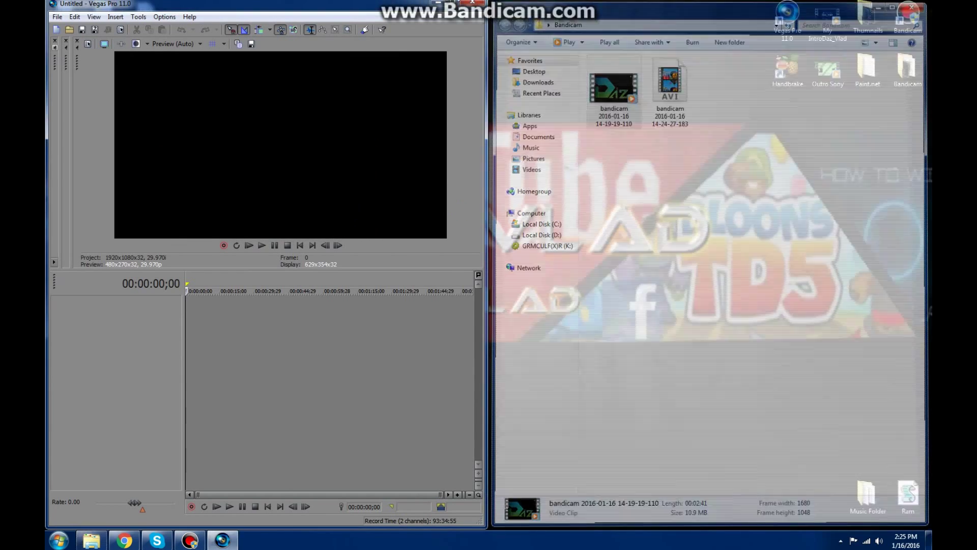
mouse_move(435, 4)
mouse_down()
mouse_move(784, 73)
mouse_move(775, 76)
mouse_up()
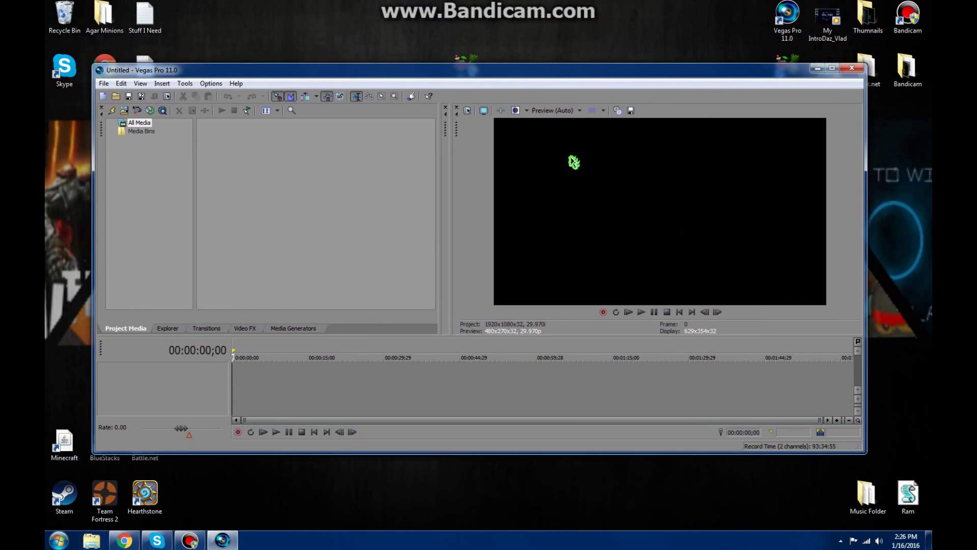
click(818, 70)
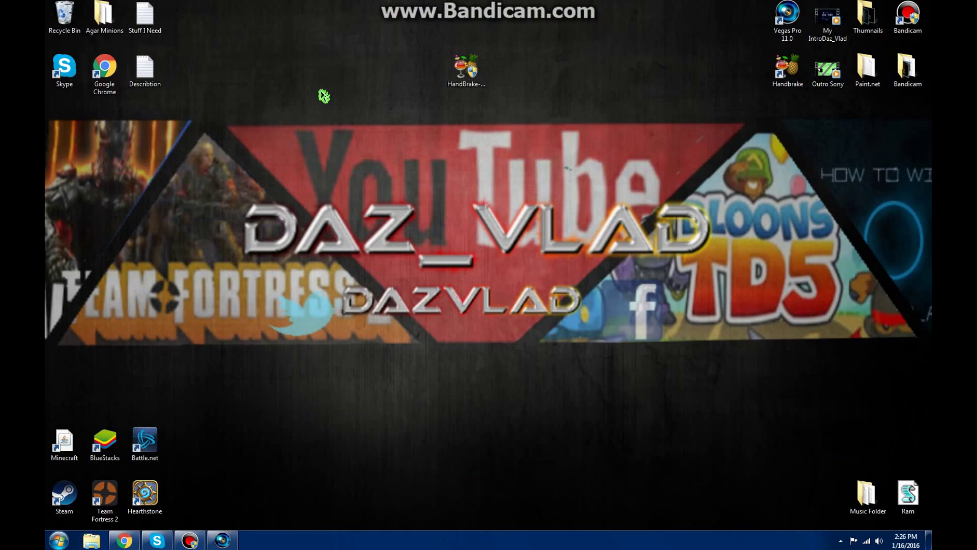
Restore Chrome to show the handbrake.fr downloads page, then minimize it back to the desktop.
drag(337, 44, 691, 182)
click(589, 204)
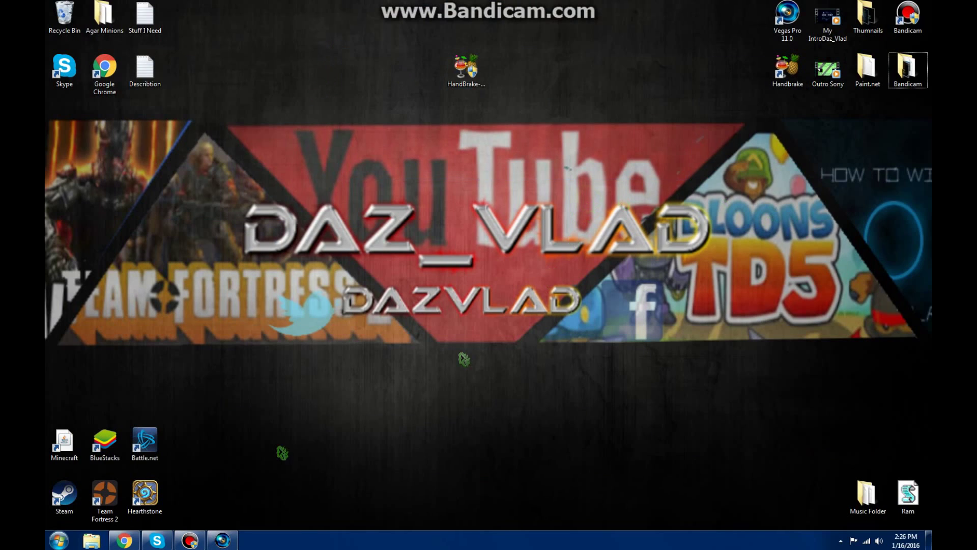
click(124, 541)
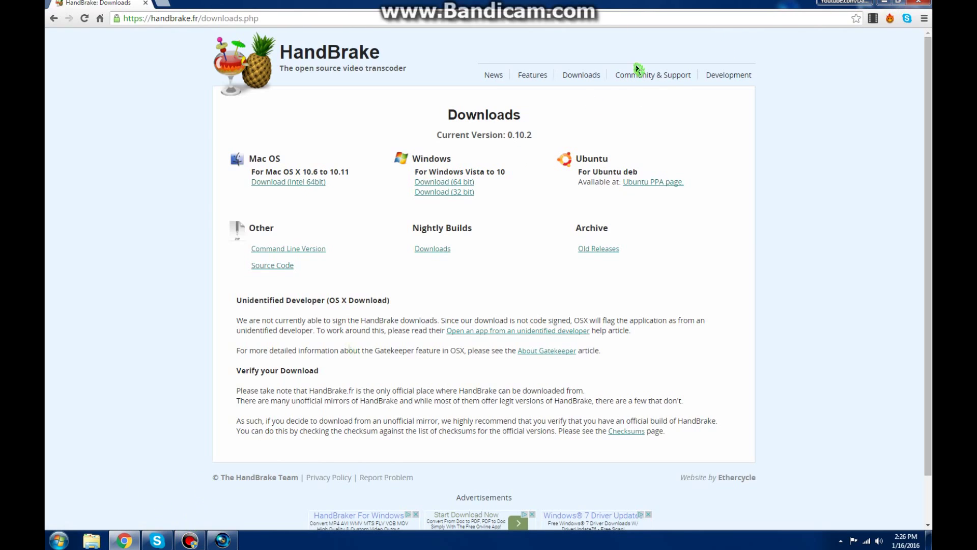
click(884, 3)
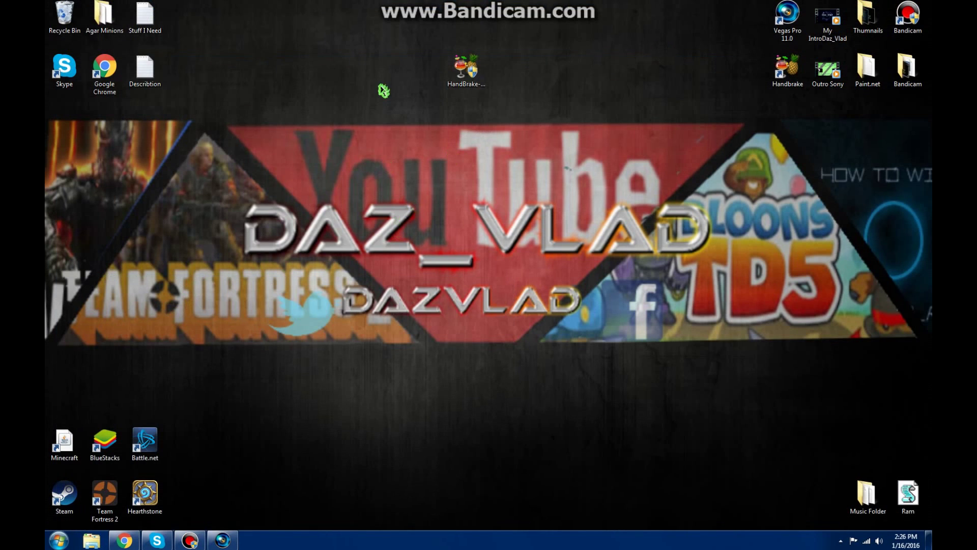
Move the Handbrake shortcut to the top centre of the desktop beside the installer.
drag(380, 85, 502, 76)
click(502, 76)
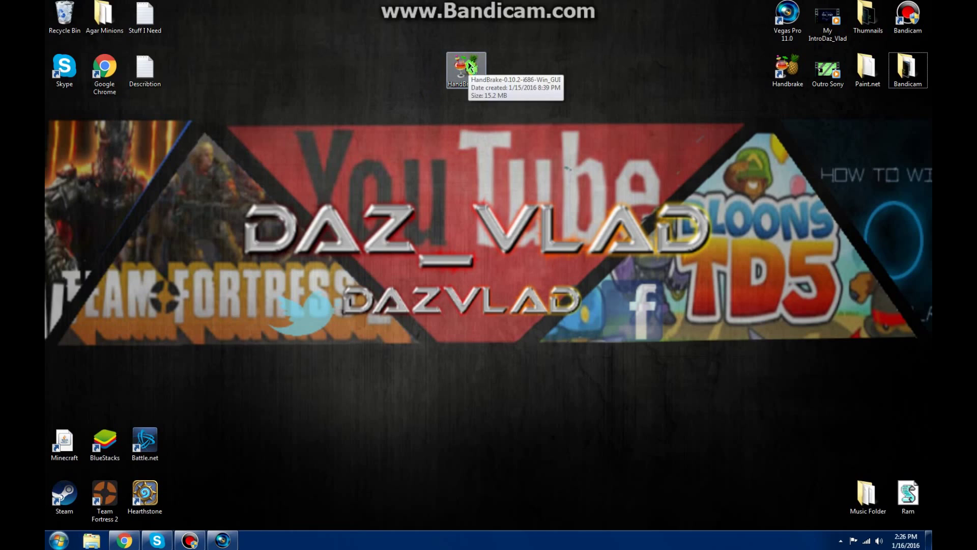
click(471, 64)
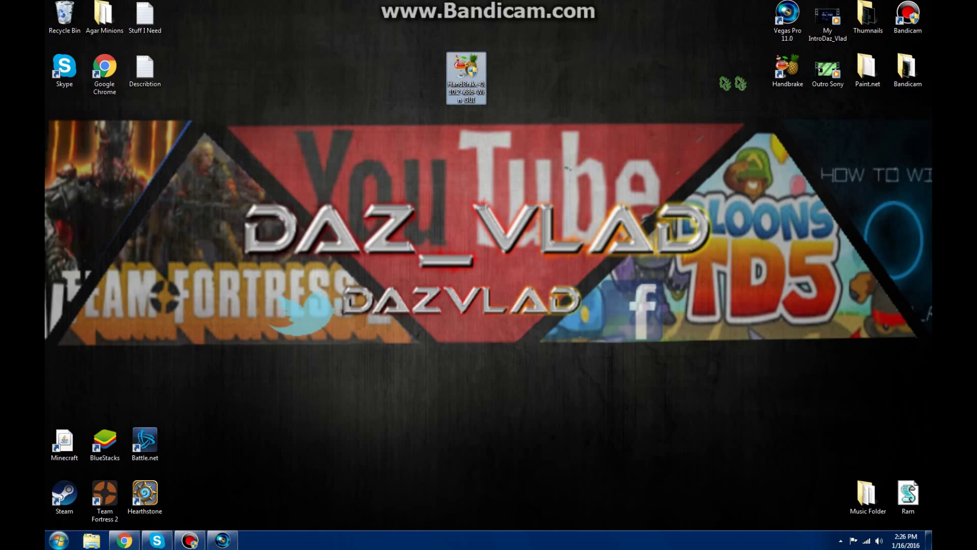
mouse_move(779, 73)
mouse_down()
mouse_move(632, 109)
mouse_move(534, 76)
mouse_up()
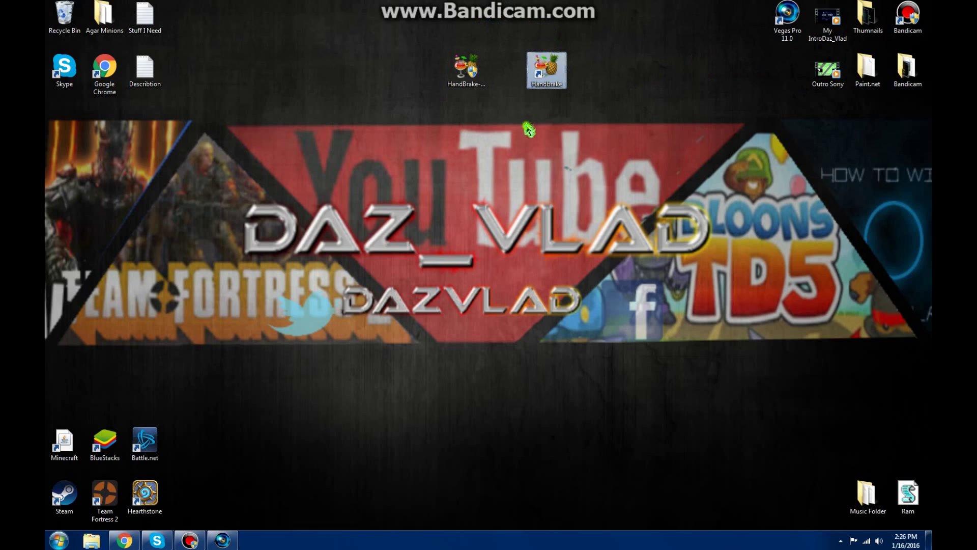
click(502, 29)
click(592, 85)
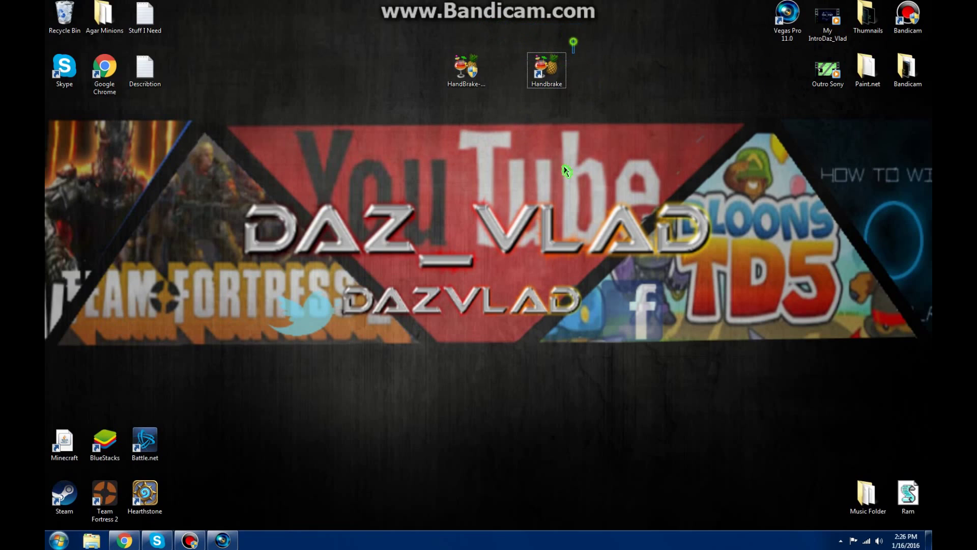
click(576, 90)
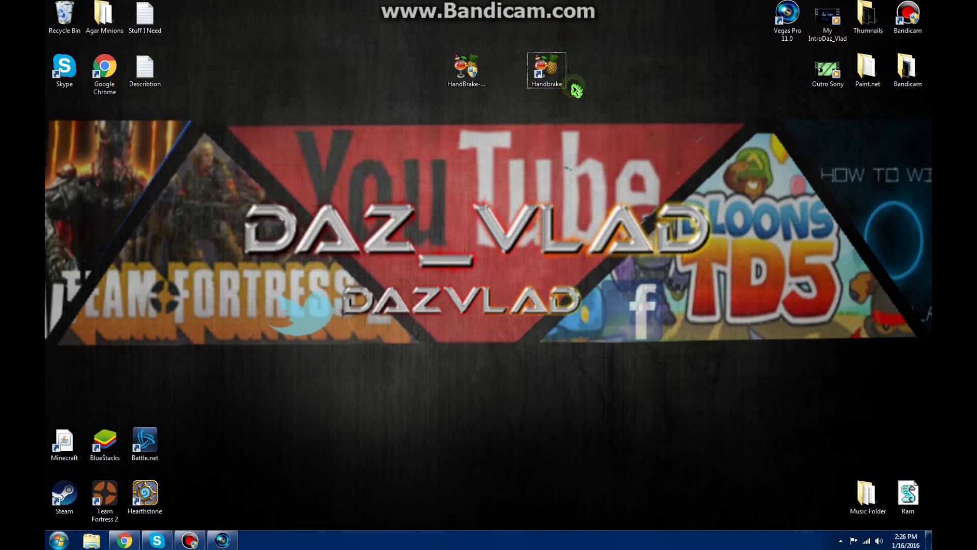
click(553, 71)
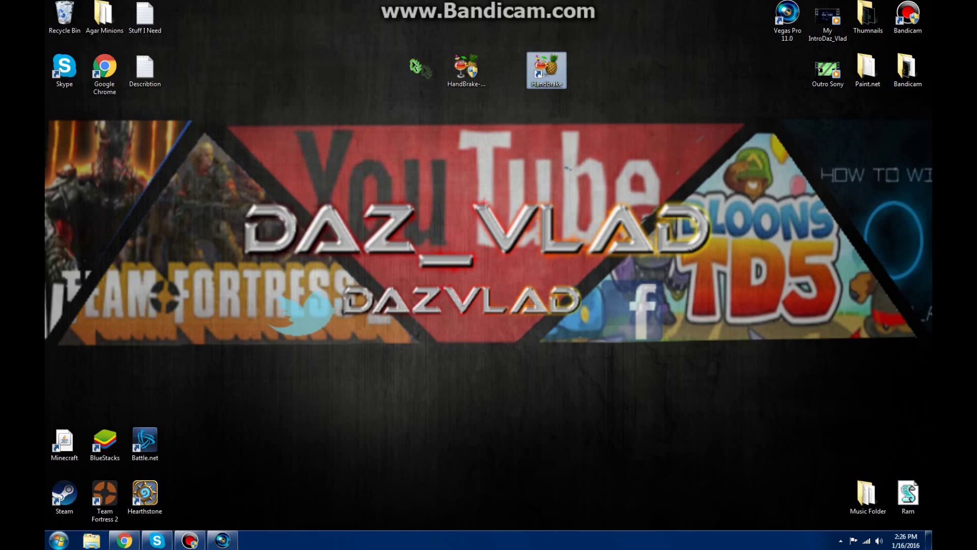
Delete the HandBrake installer file from the desktop and confirm.
drag(405, 52, 496, 103)
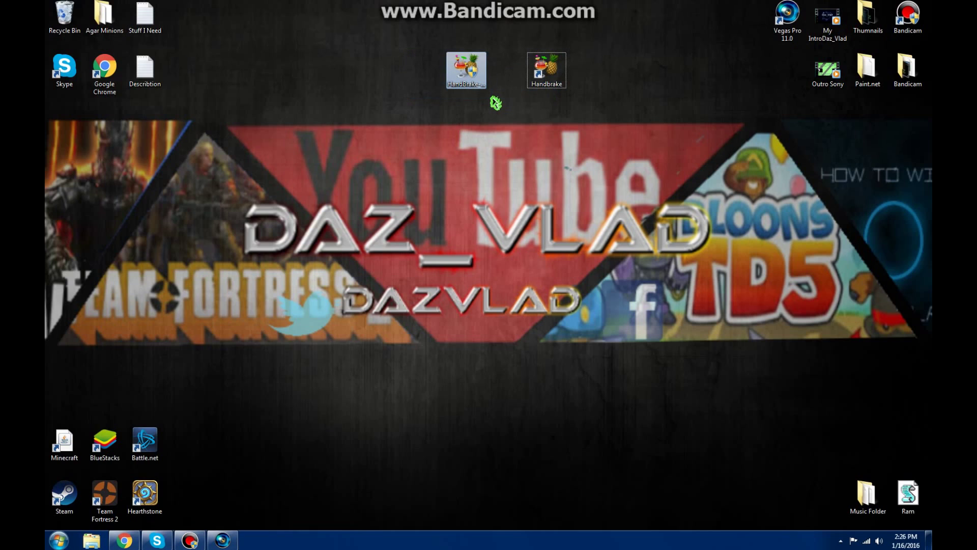
key(Delete)
key(Return)
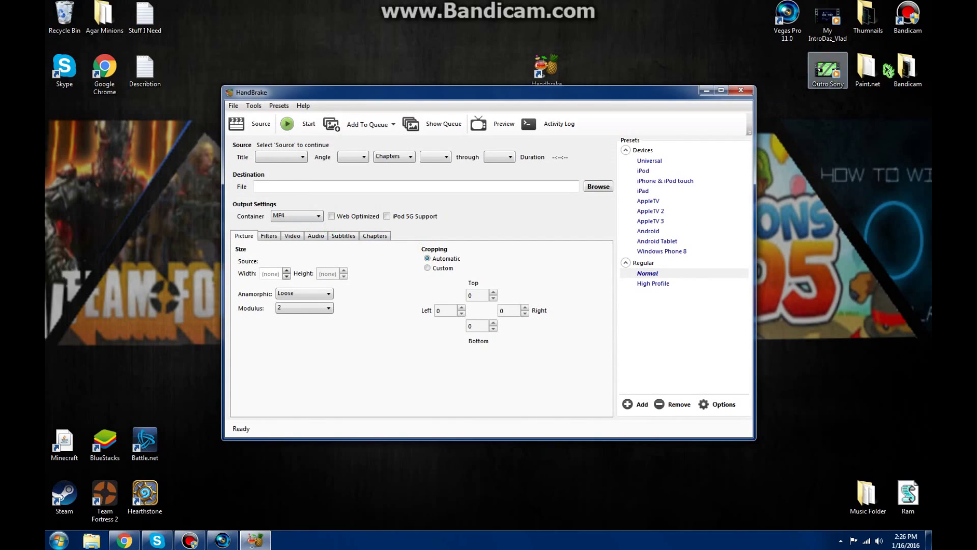
Choose Source > File and load the first Bandicam recording as HandBrake's source.
click(239, 128)
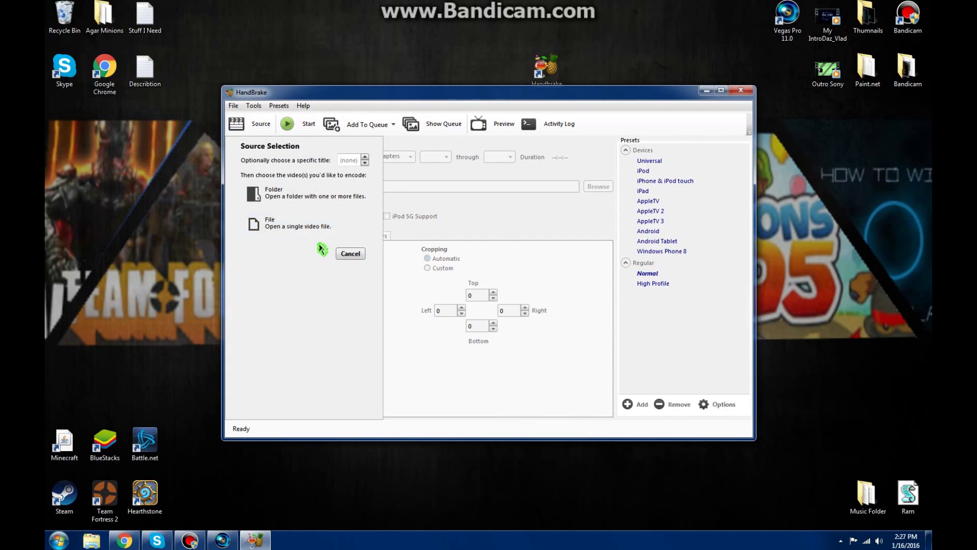
click(291, 226)
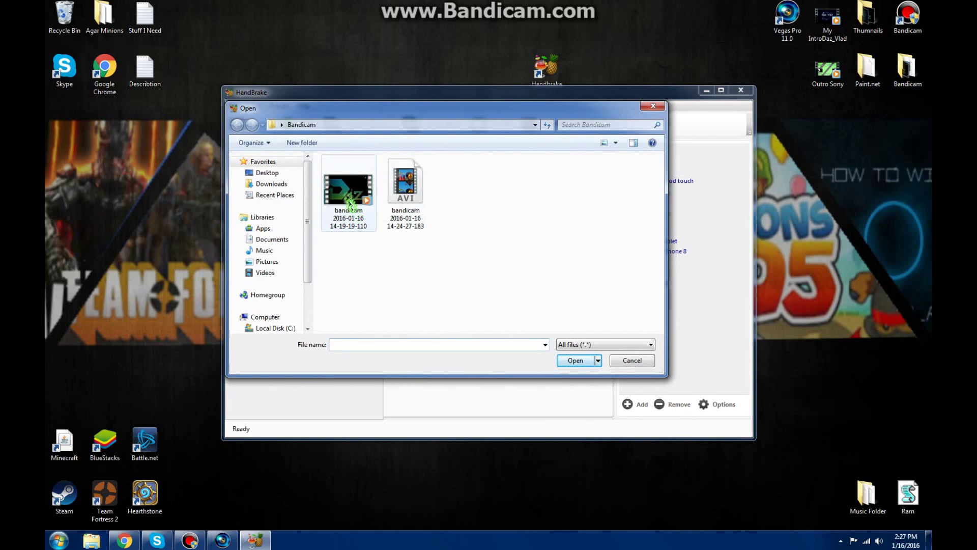
click(351, 205)
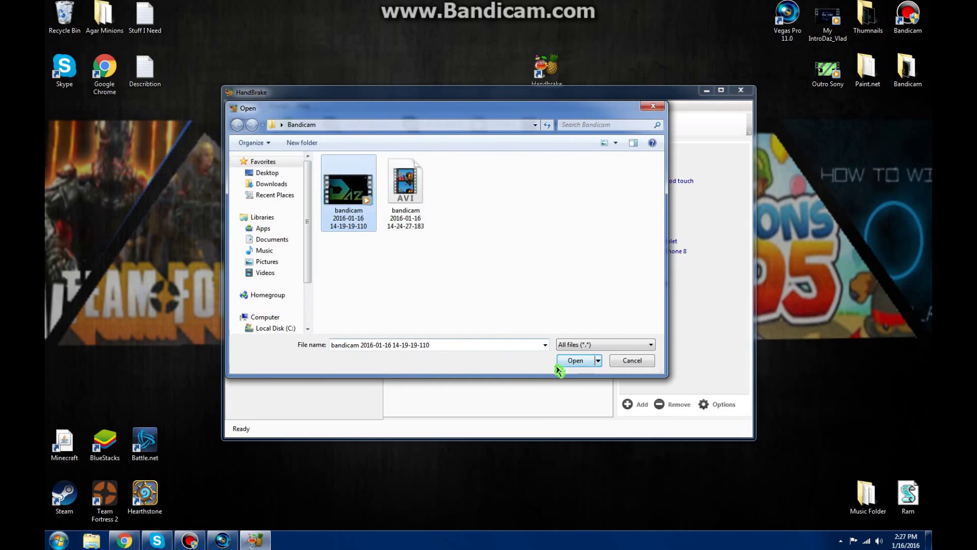
mouse_move(271, 229)
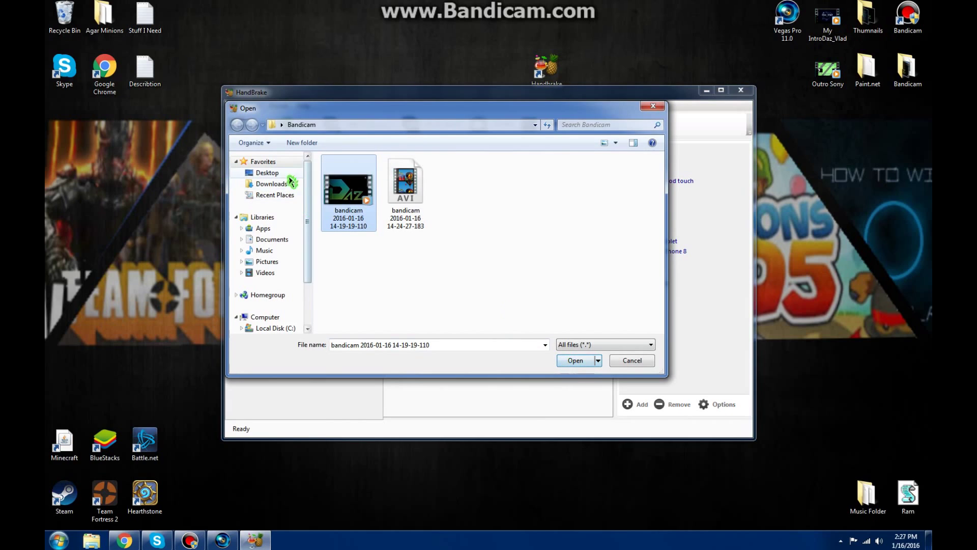
click(569, 363)
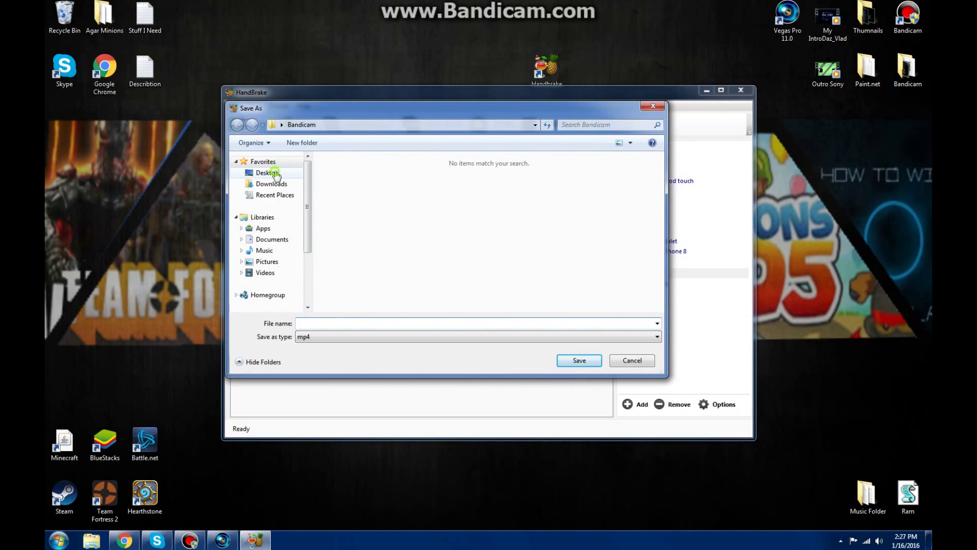
Set the destination to sonyv.mp4 on the Desktop via the Save As dialog.
click(271, 173)
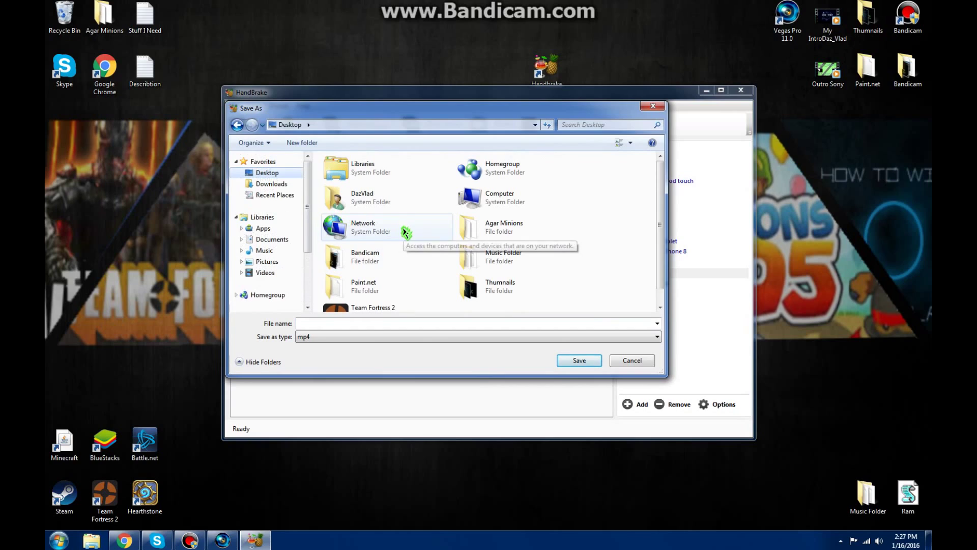
scroll(601, 226, down, 1)
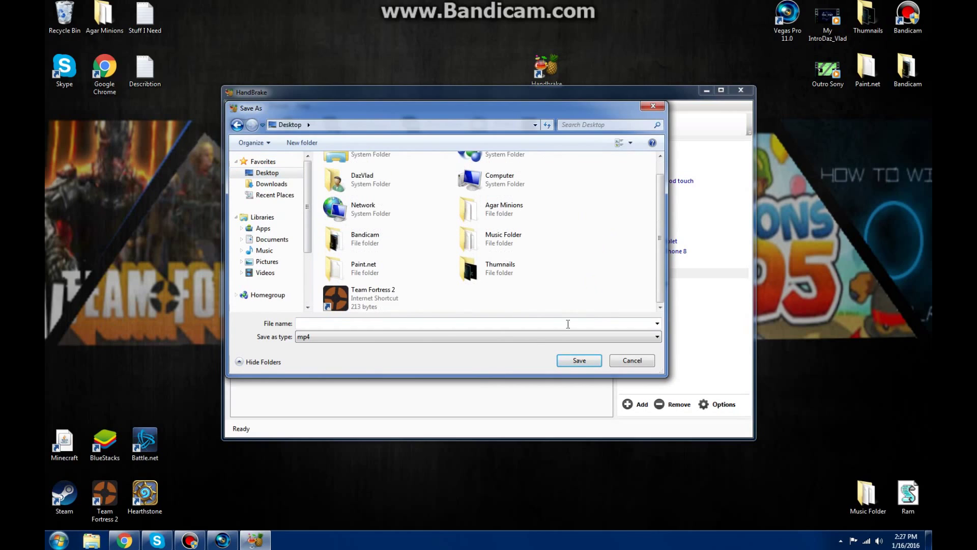
click(482, 322)
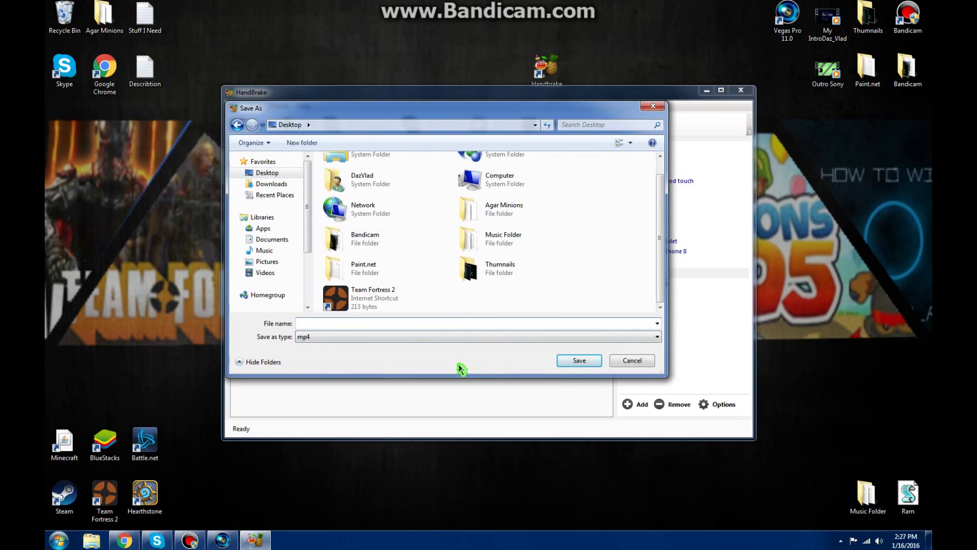
text(sonyv)
click(580, 361)
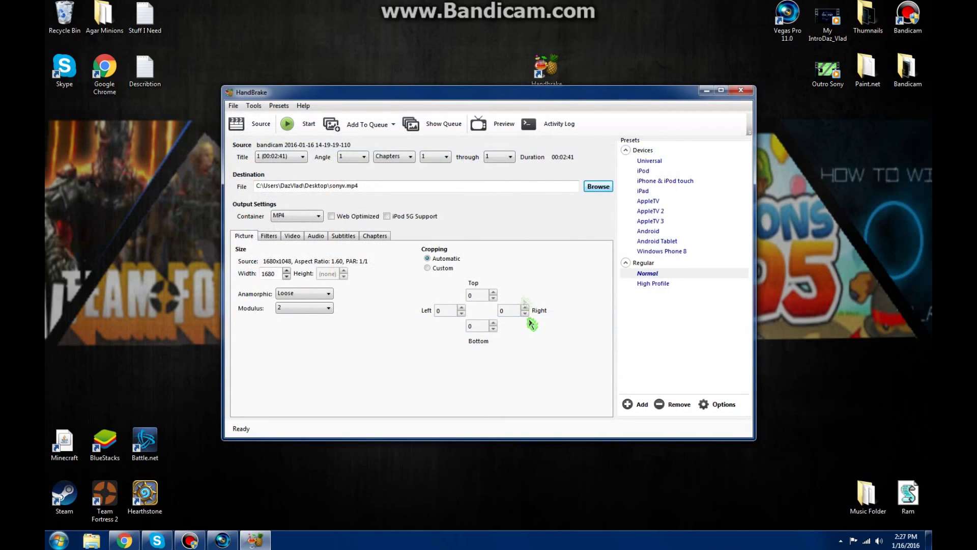
Start the encode and move the new sonyv file to the top of the desktop while it finishes.
click(304, 123)
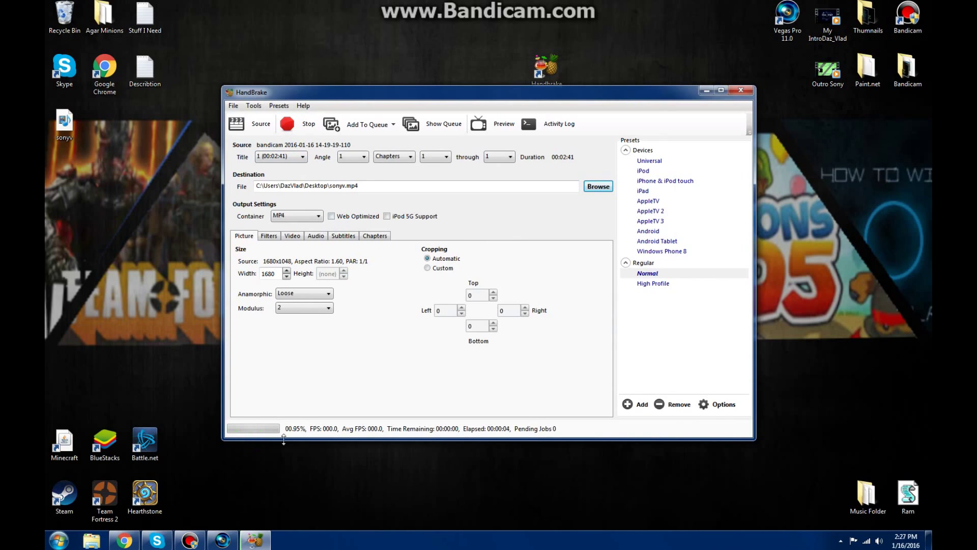
click(64, 123)
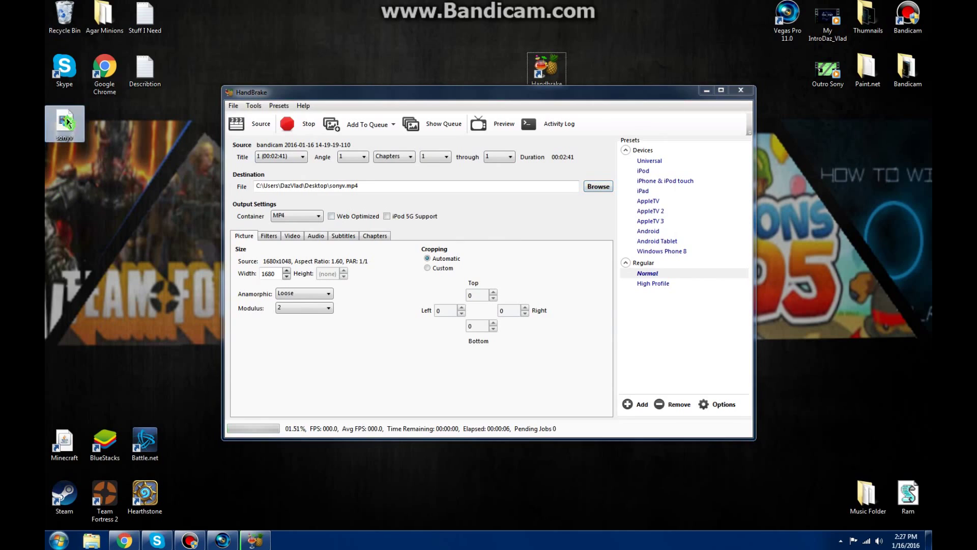
drag(276, 58, 466, 19)
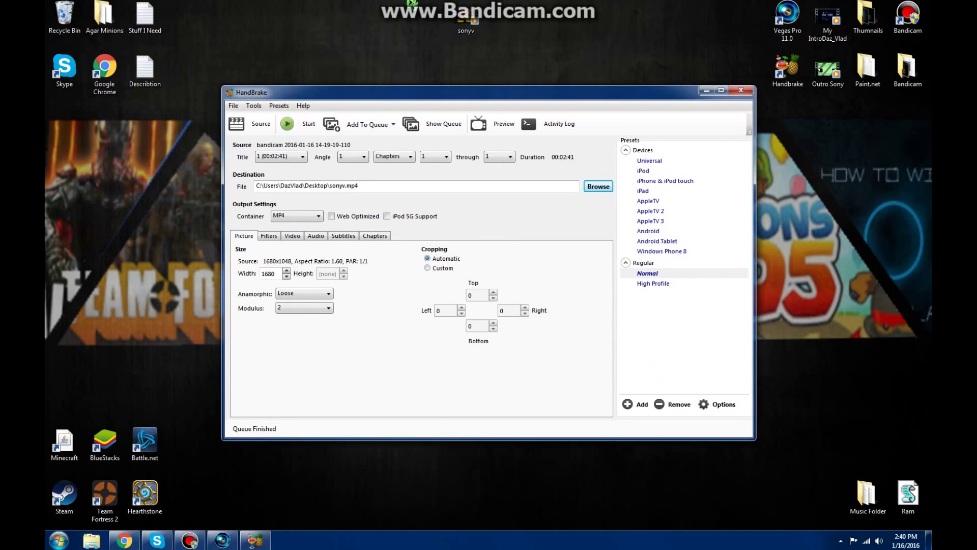
click(466, 22)
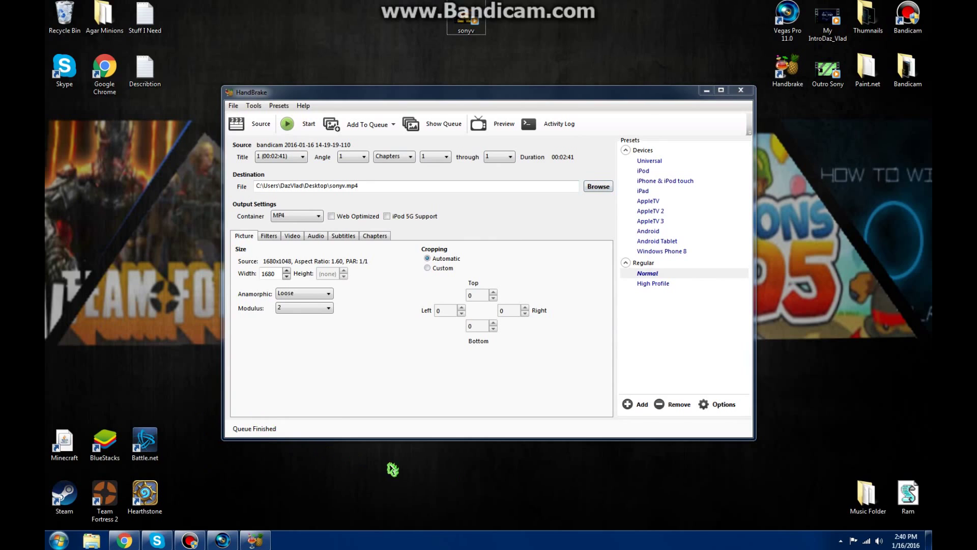
Close HandBrake, drop sonyv.mp4 onto the Vegas timeline successfully, then begin closing Vegas.
click(740, 90)
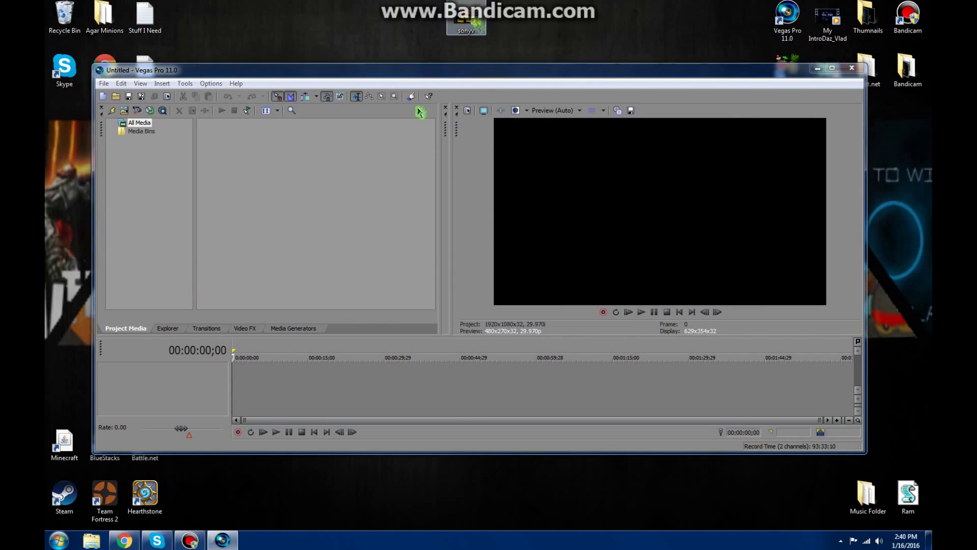
drag(419, 111, 375, 239)
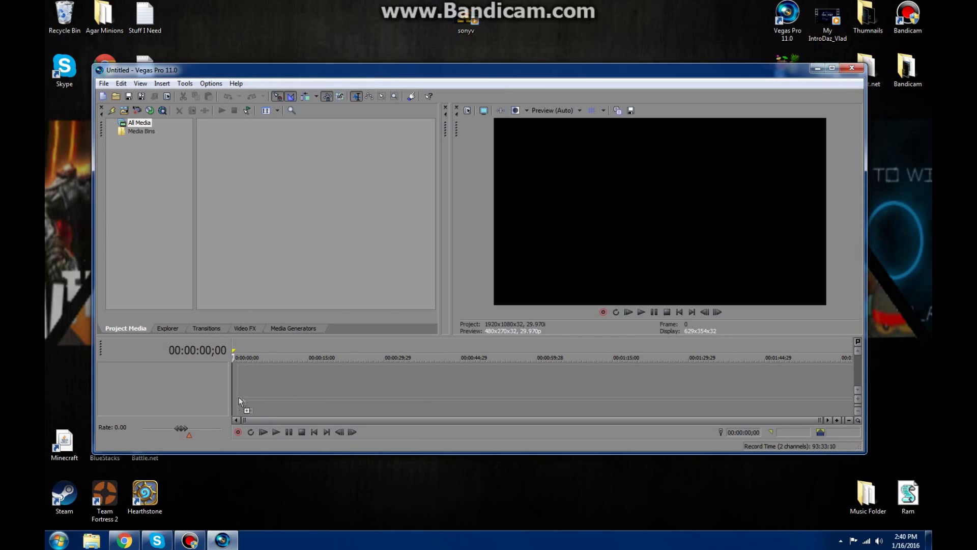
drag(239, 397, 238, 397)
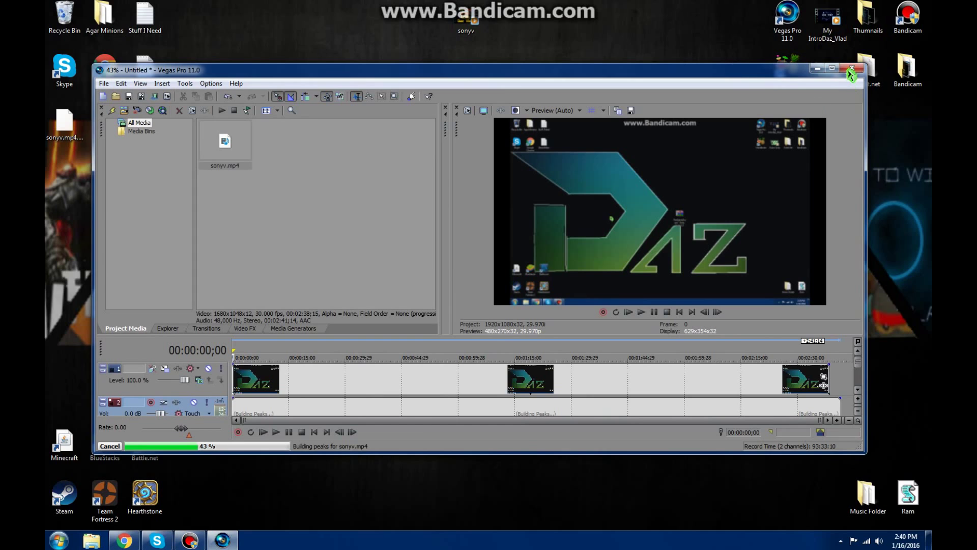
click(851, 74)
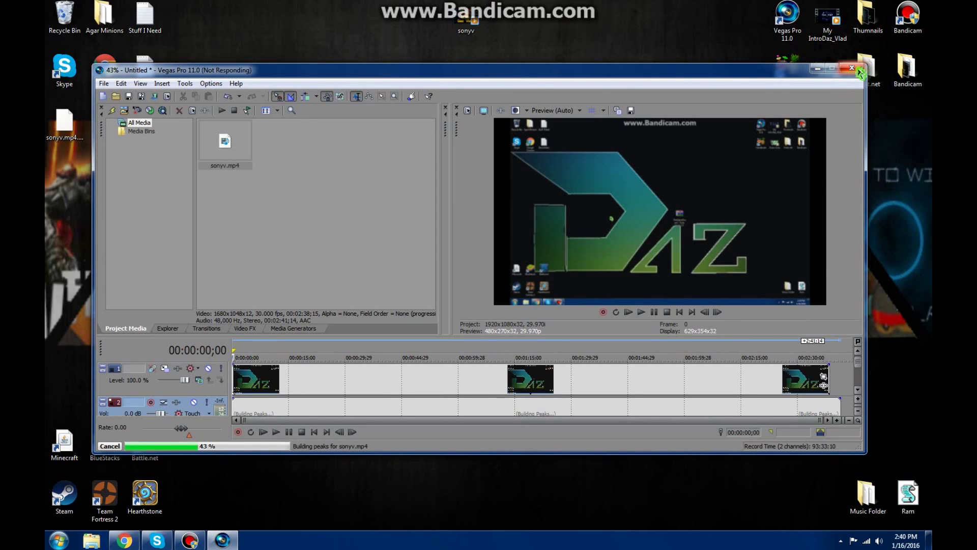
Glance at both recordings in the Bandicam folder, then close the Vegas project without saving.
double_click(907, 69)
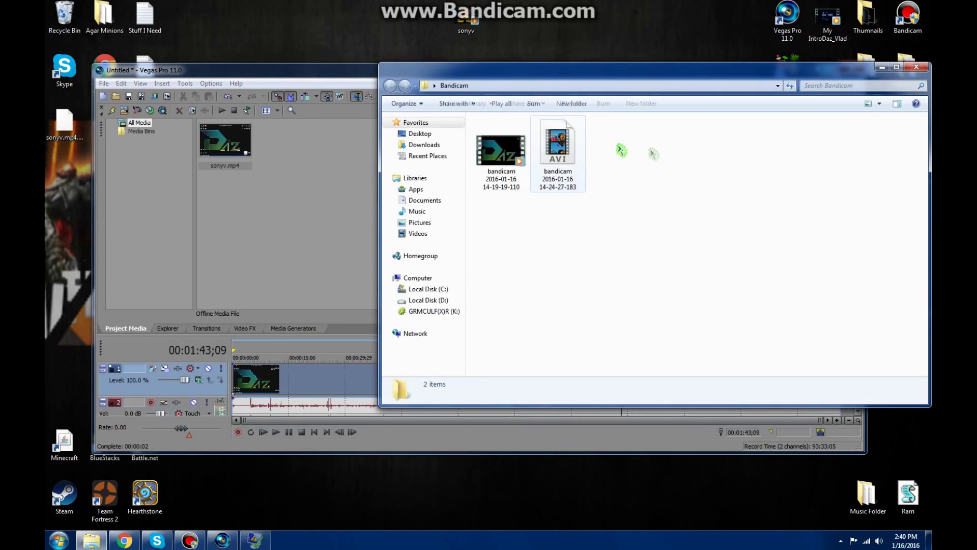
drag(620, 148, 477, 149)
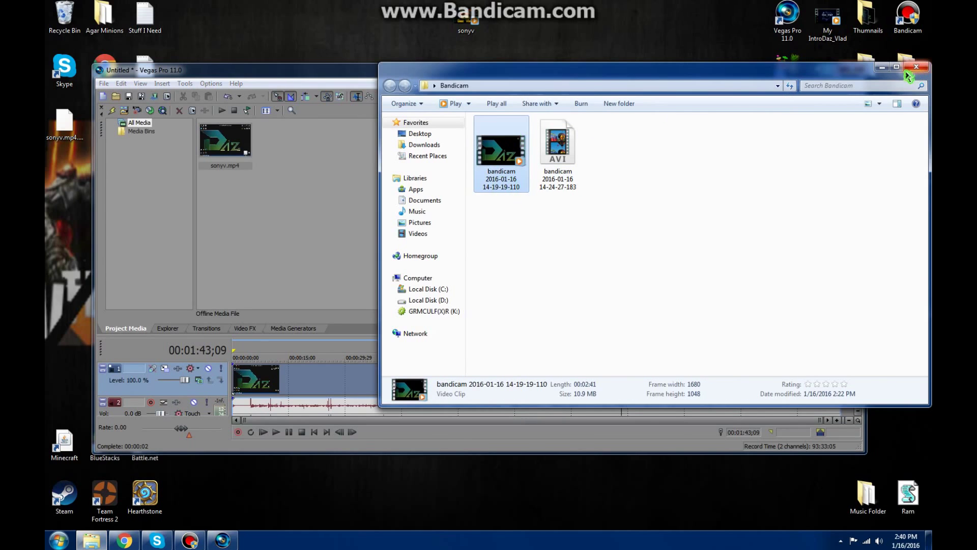
click(925, 72)
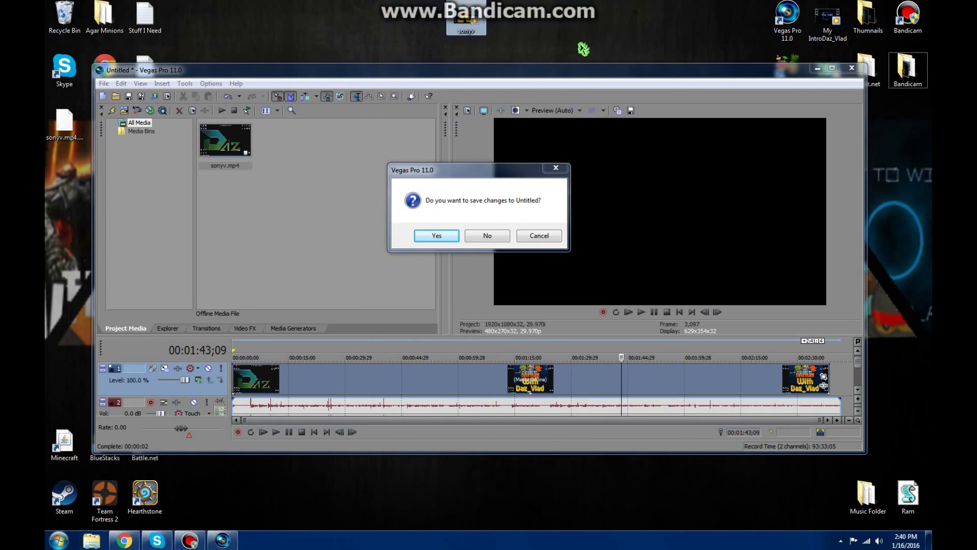
click(478, 239)
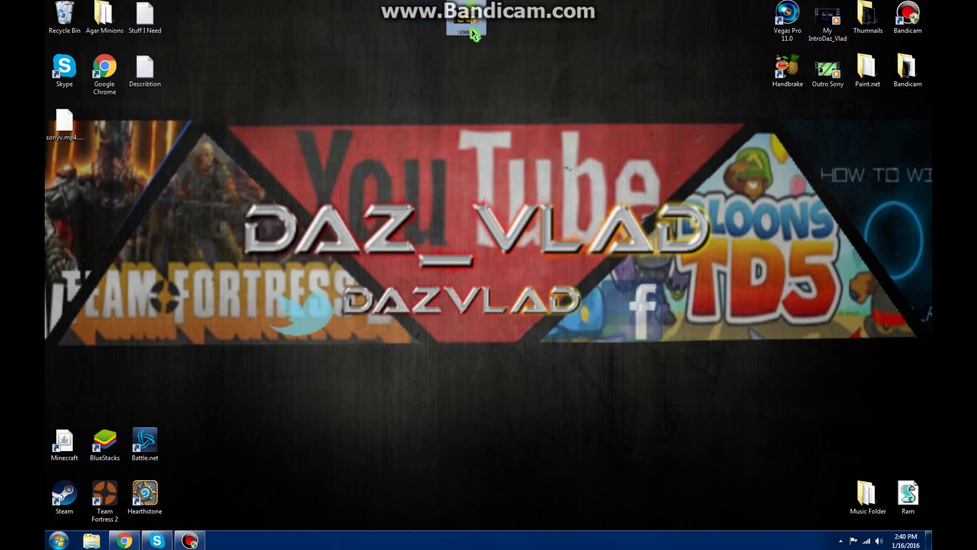
Move the sonyv file lower on the desktop and select it.
drag(466, 23, 465, 69)
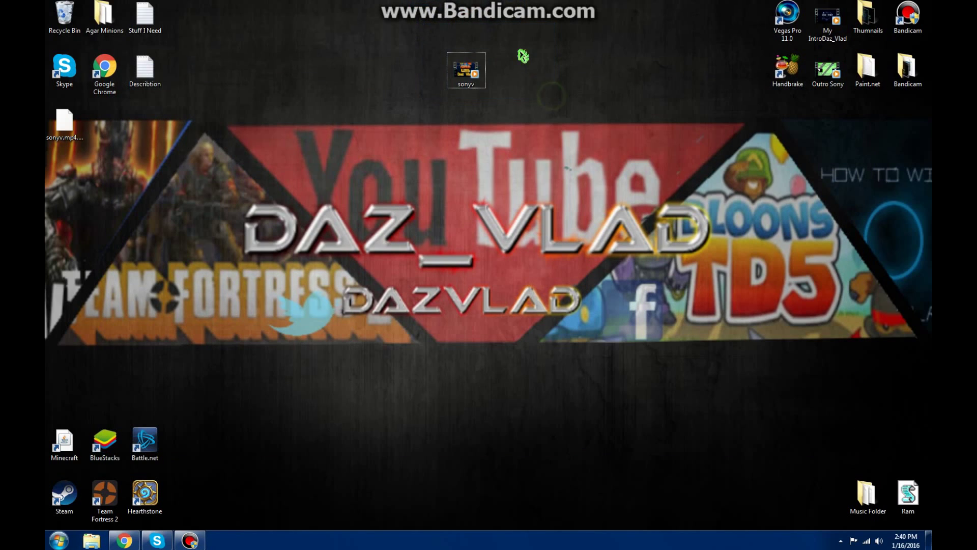
drag(405, 45, 524, 114)
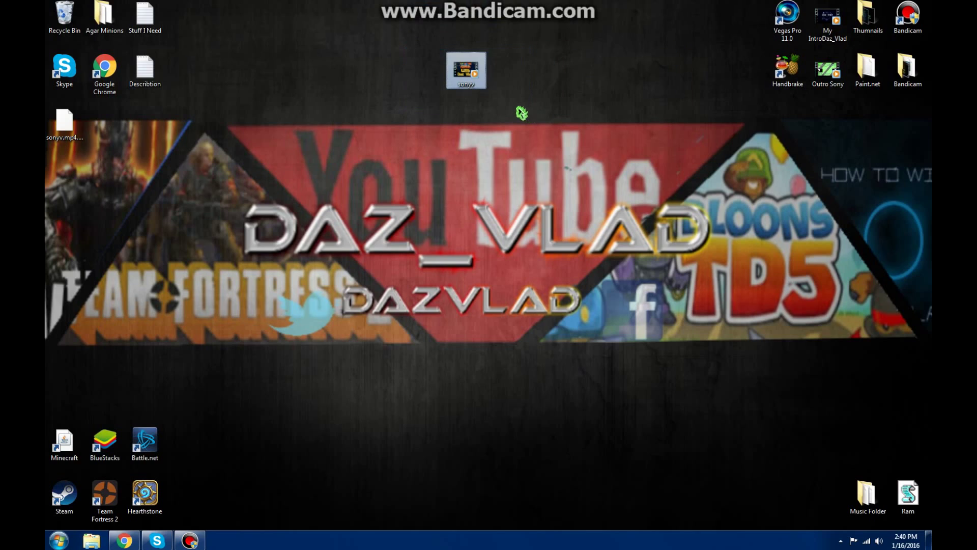